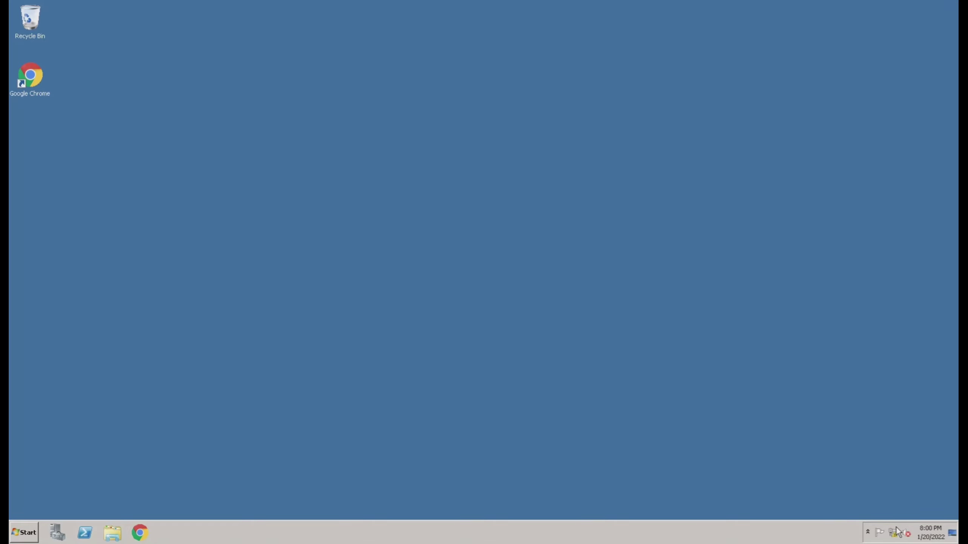
- Check the date, time and time zone settings on the existing server, leaving them as they are
left_click(930, 533)
left_click(883, 508)
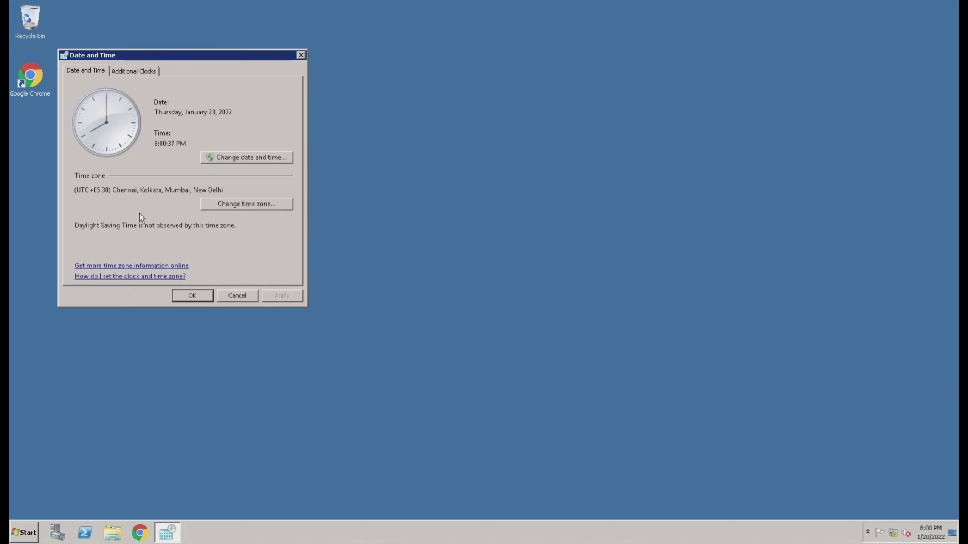
left_click(241, 299)
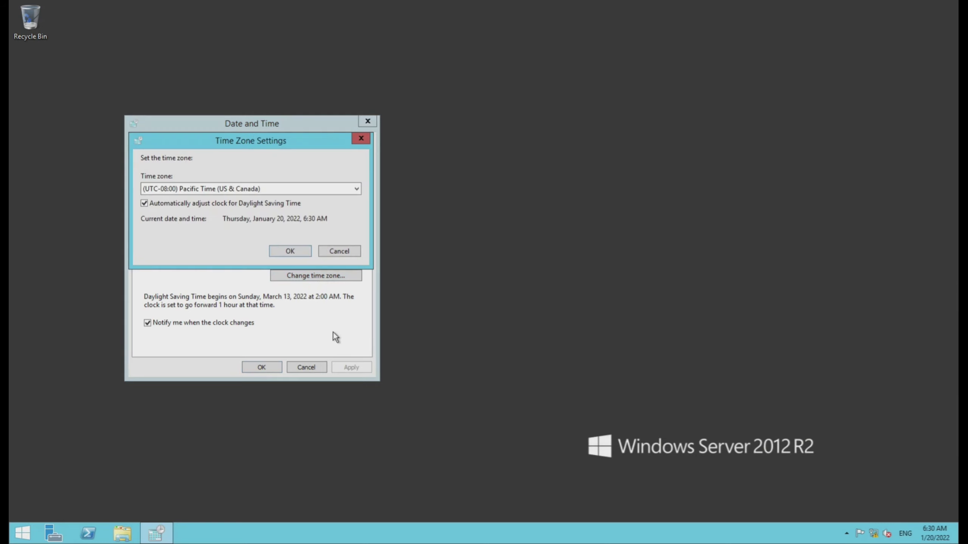
- Set the Windows Server 2012 R2 machine's time zone to (UTC+05:30) Chennai, Kolkata, Mumbai, New Delhi
left_click(233, 189)
scroll(287, 339, "down", 13)
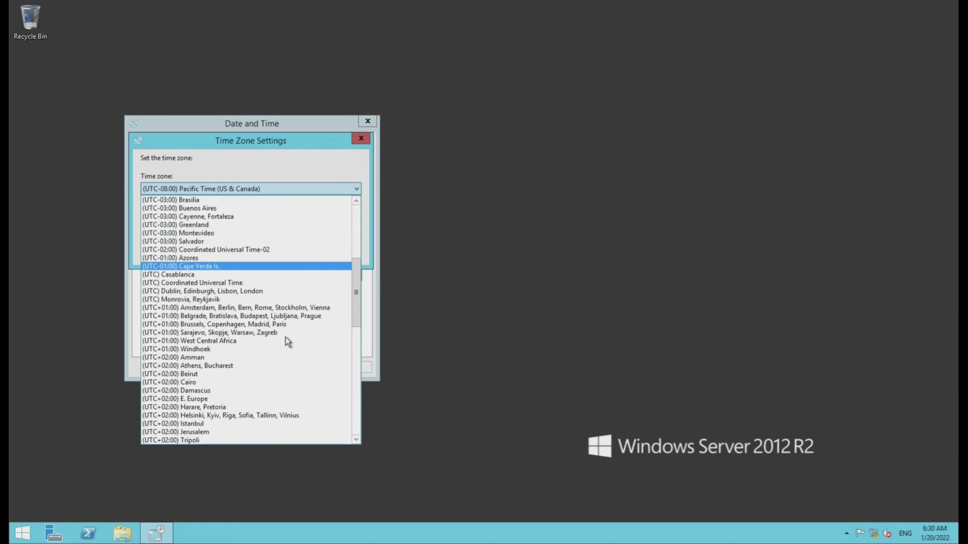
left_click(275, 392)
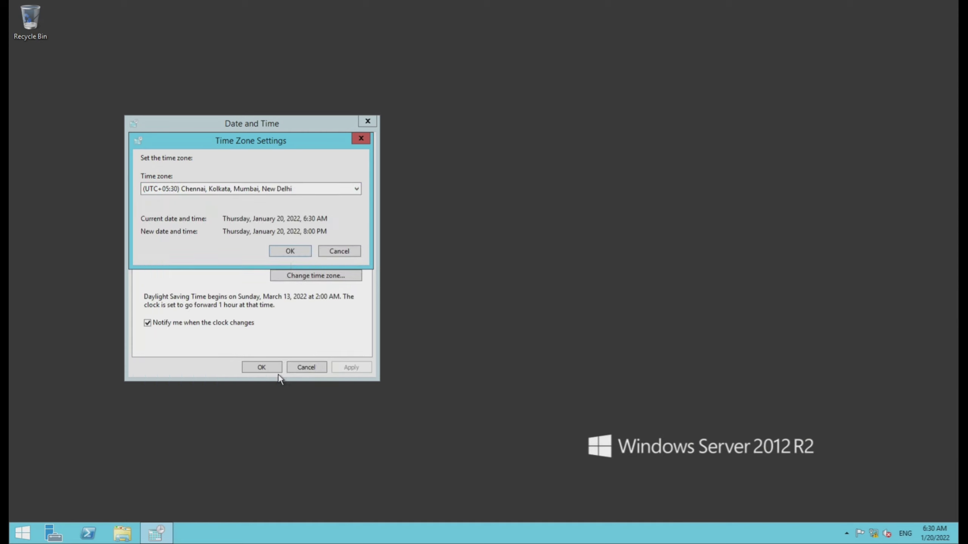
left_click(283, 254)
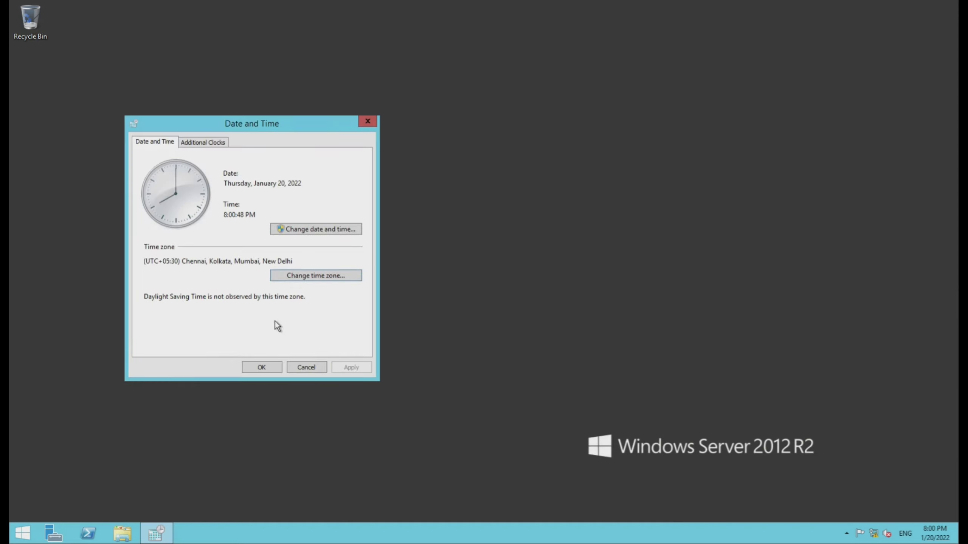
left_click(266, 367)
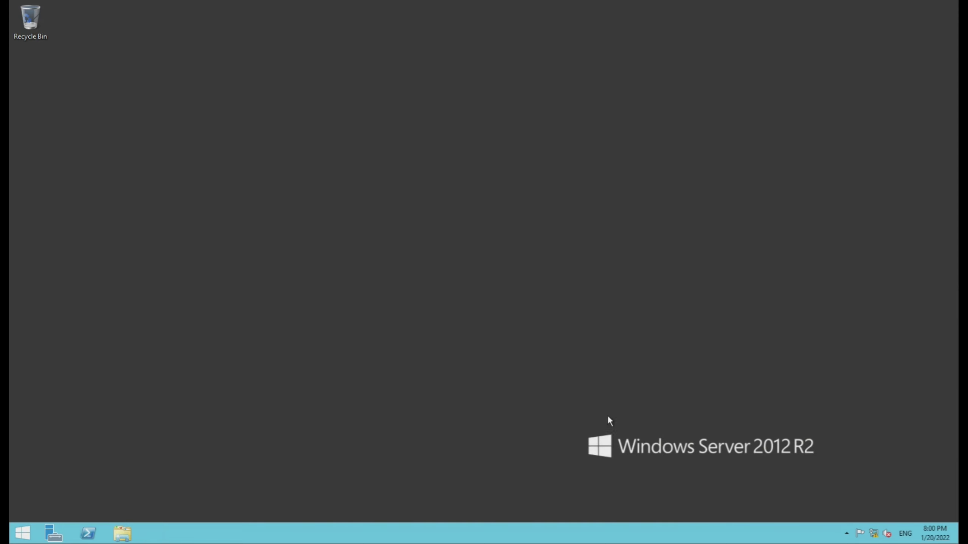
- Check the Internet Protocol Version 4 (TCP/IPv4) properties of the Ethernet0 adapter in Network Connections
right_click(22, 533)
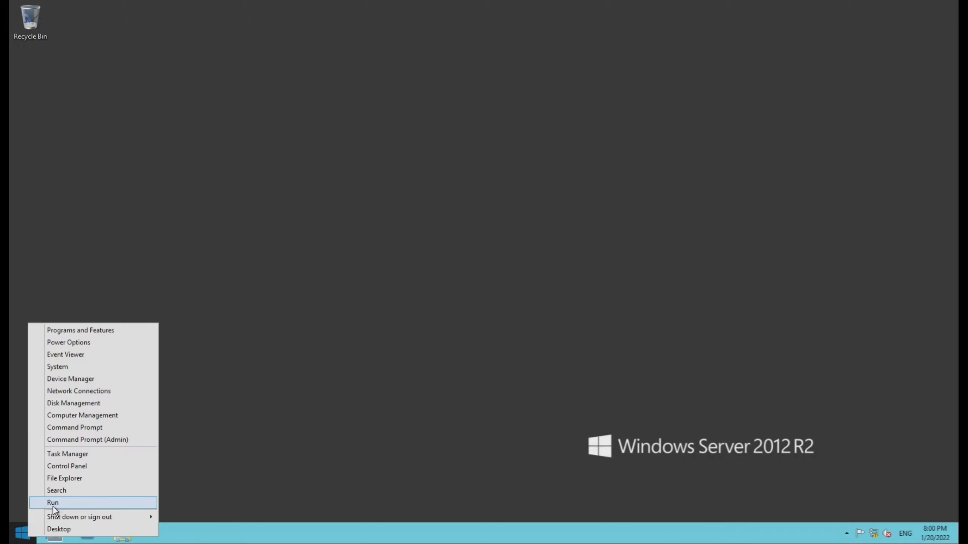
left_click(126, 501)
key("Return")
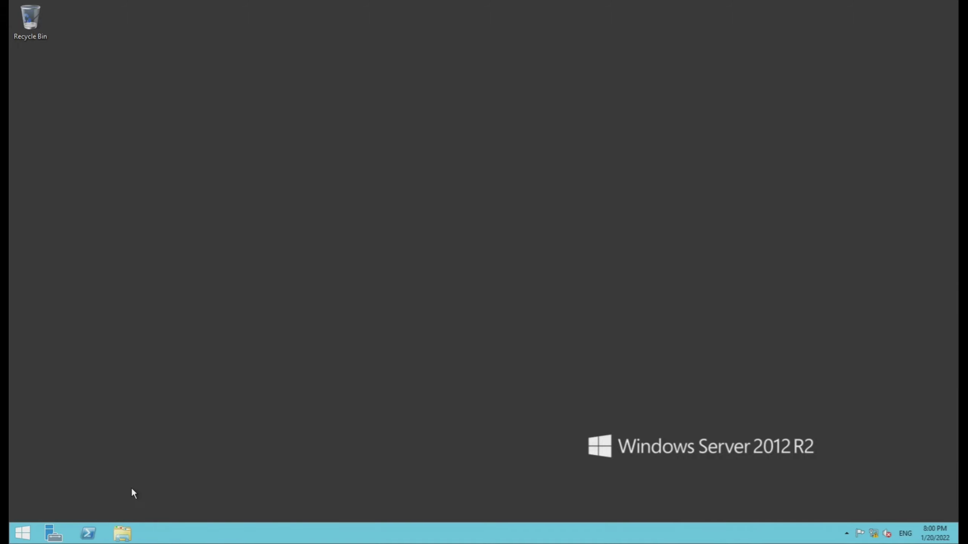
right_click(234, 173)
left_click(291, 274)
left_click(342, 307)
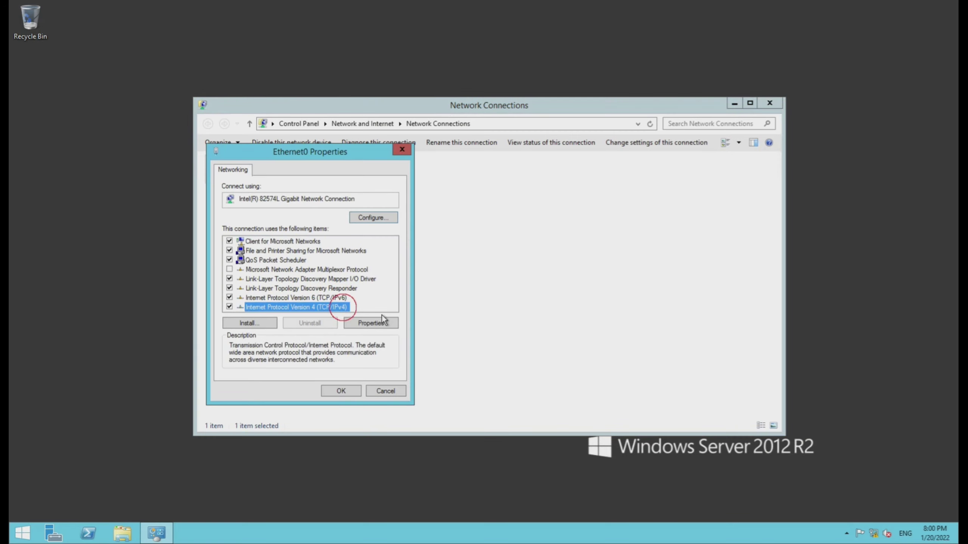
left_click(371, 323)
left_click(425, 426)
left_click(377, 392)
left_click(770, 104)
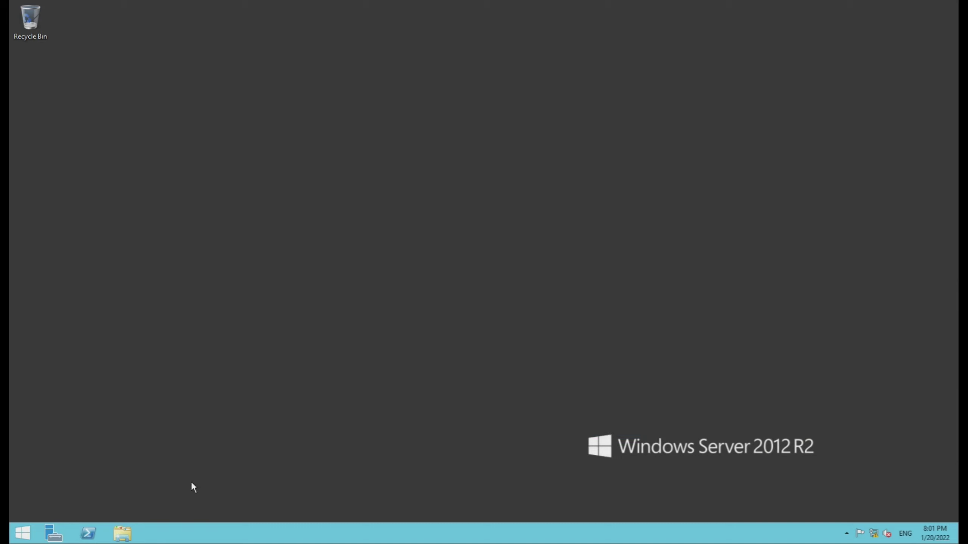
- Check the computer name and domain membership in this server's System properties
left_click(122, 533)
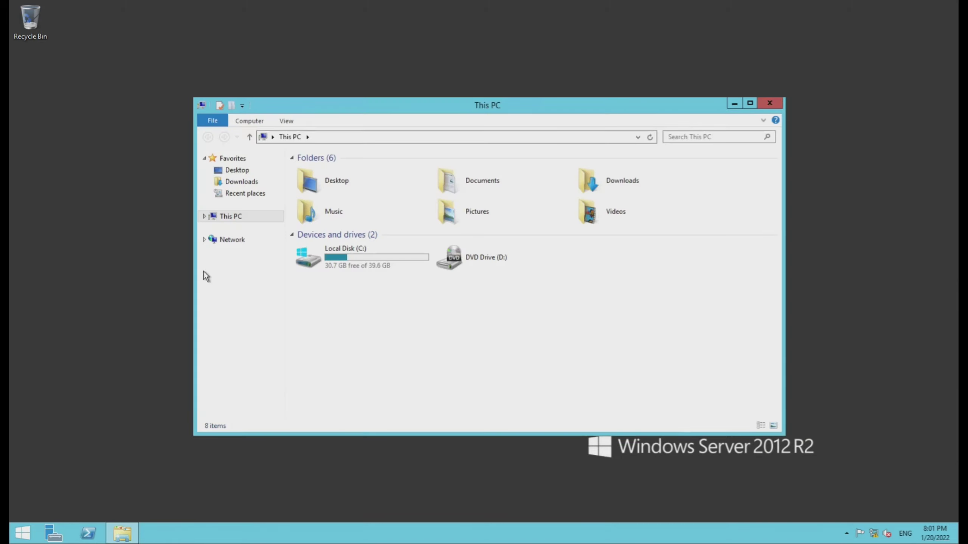
right_click(230, 217)
left_click(294, 339)
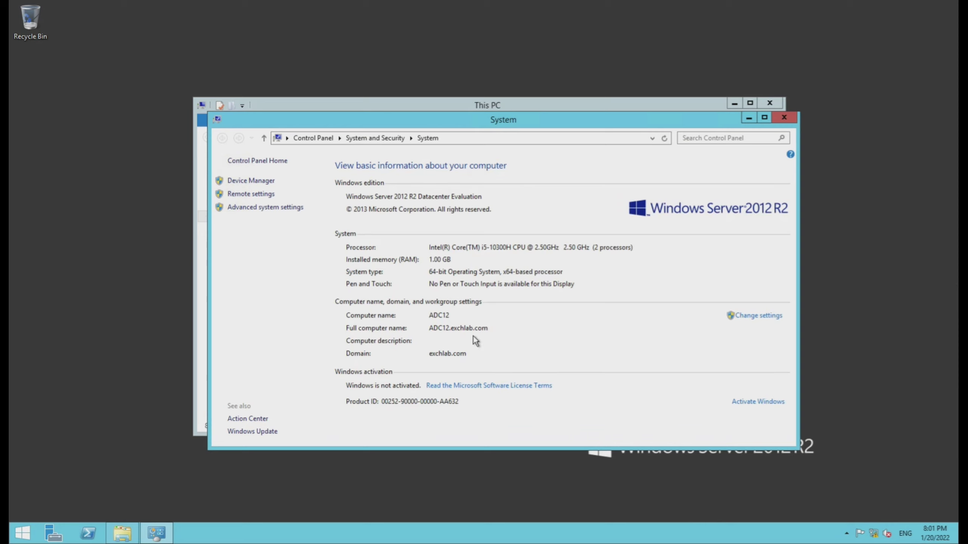
left_click(784, 117)
left_click(769, 103)
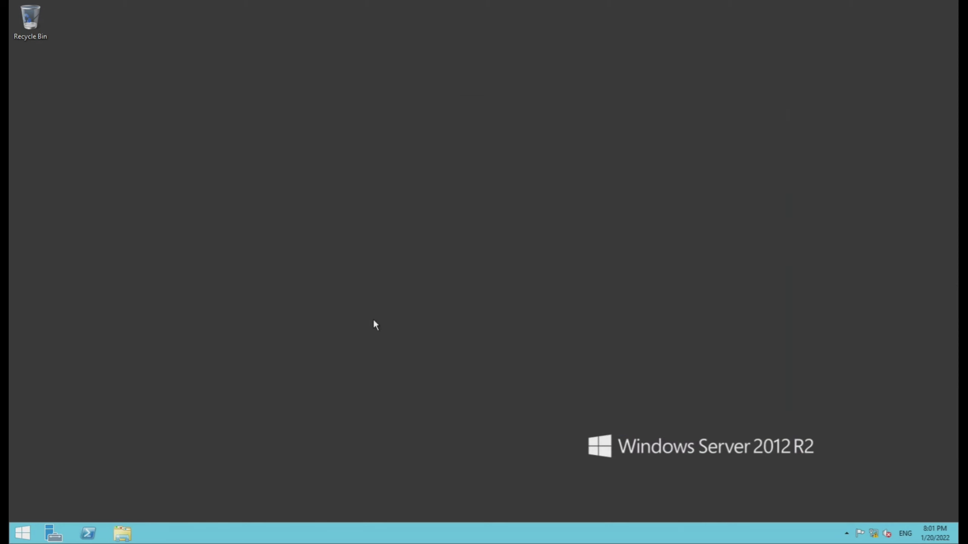
- In Server Manager, begin adding roles with a role-based or feature-based installation on destination server ADC12.exchlab.com
left_click(54, 533)
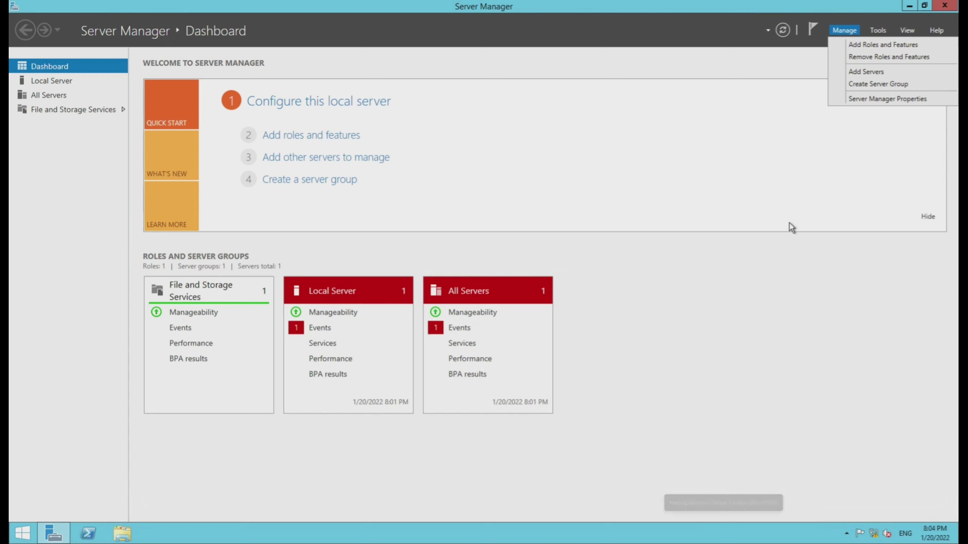
left_click(880, 45)
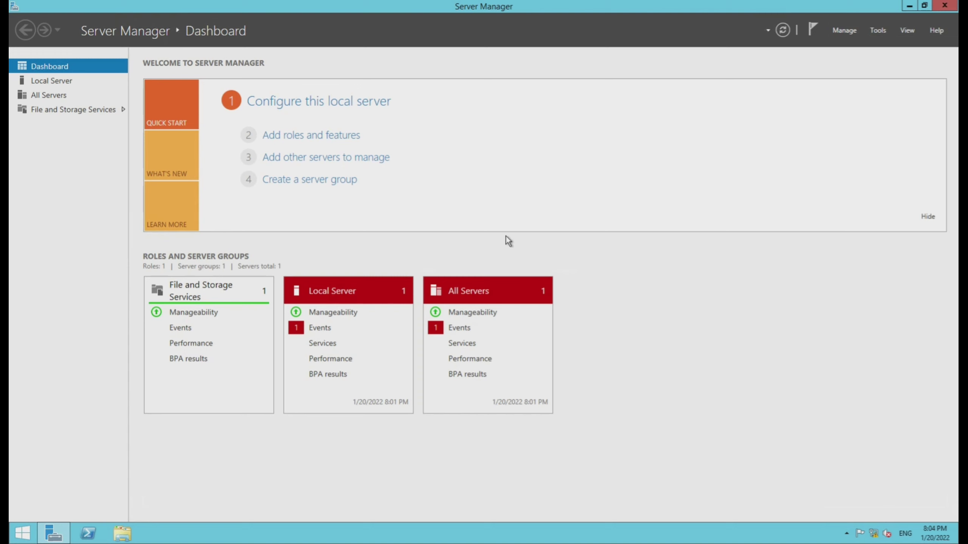
left_click(383, 369)
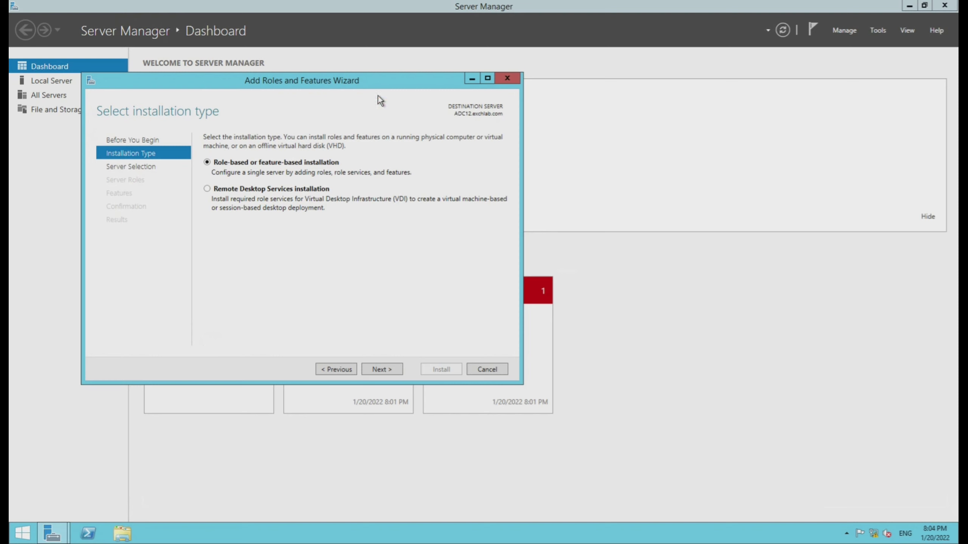
left_click(385, 369)
left_click(379, 369)
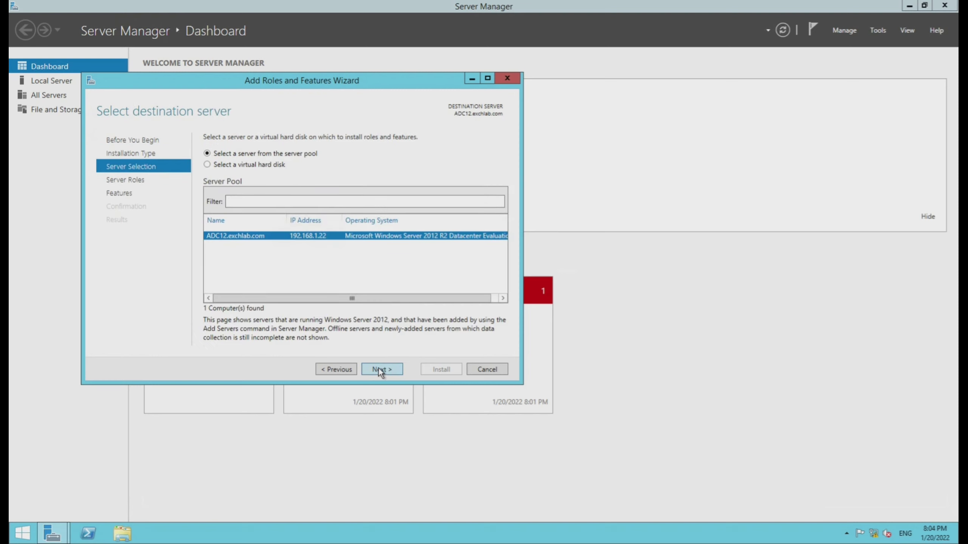
- Select the Active Directory Domain Services and DNS Server roles together with their required management features
left_click(220, 184)
left_click(339, 324)
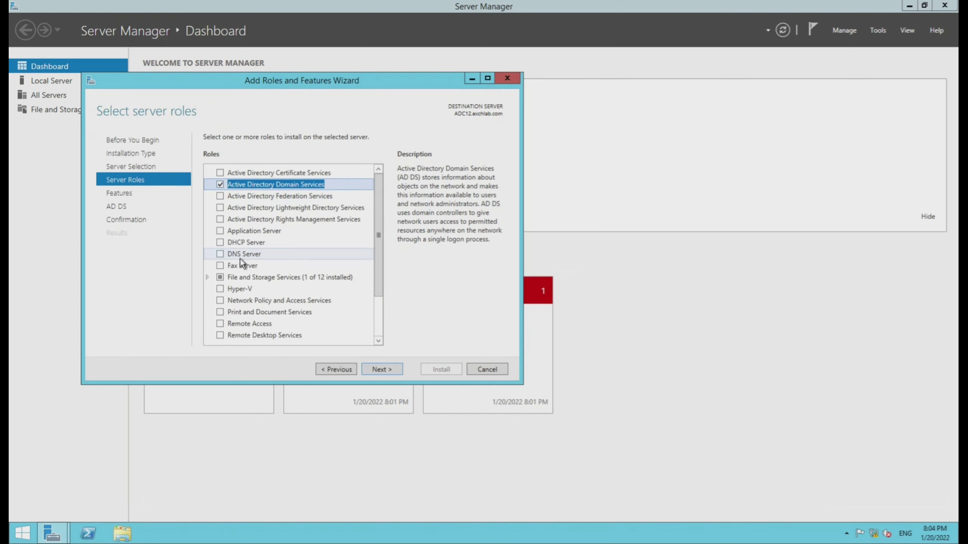
left_click(220, 255)
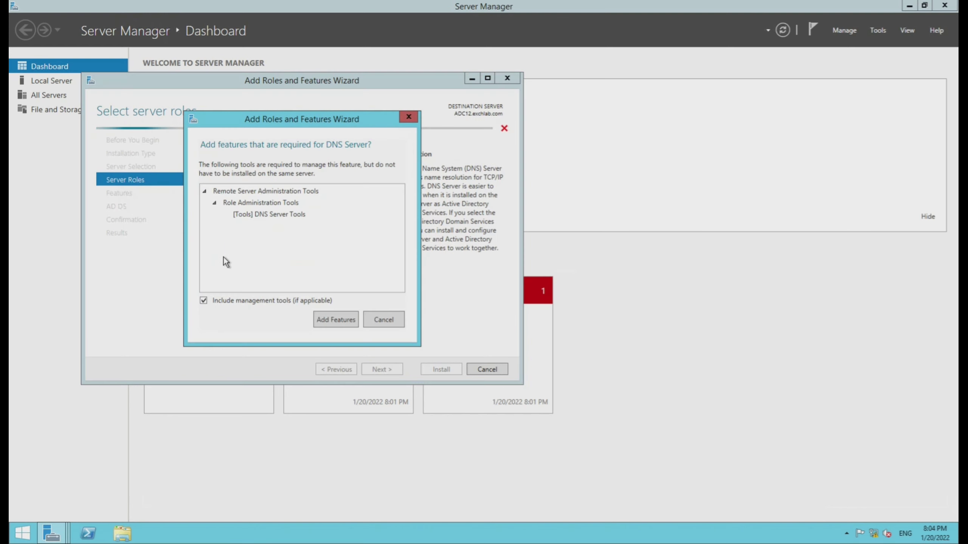
left_click(327, 323)
left_click(380, 370)
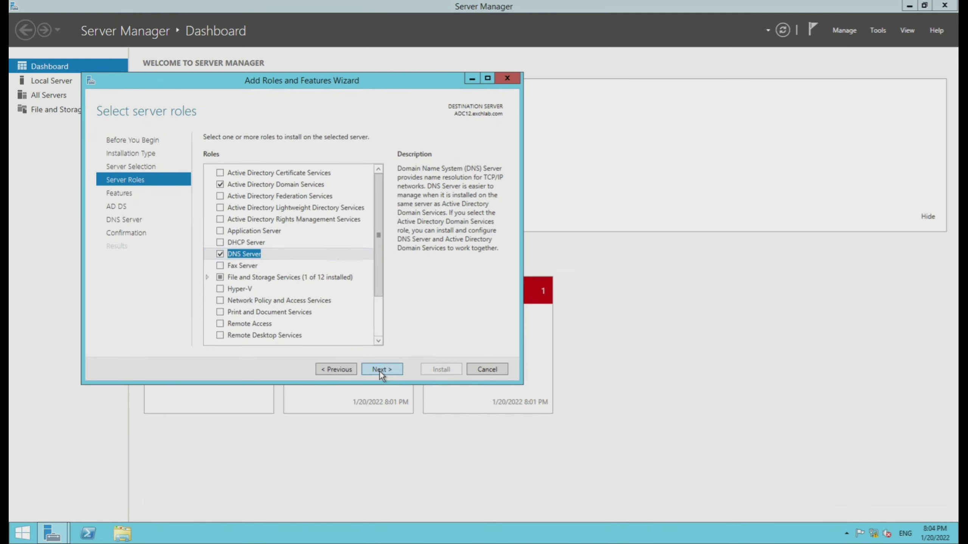
- Install the selected AD DS and DNS Server roles without extra features, and close the wizard once installation is done
left_click(380, 370)
left_click(379, 370)
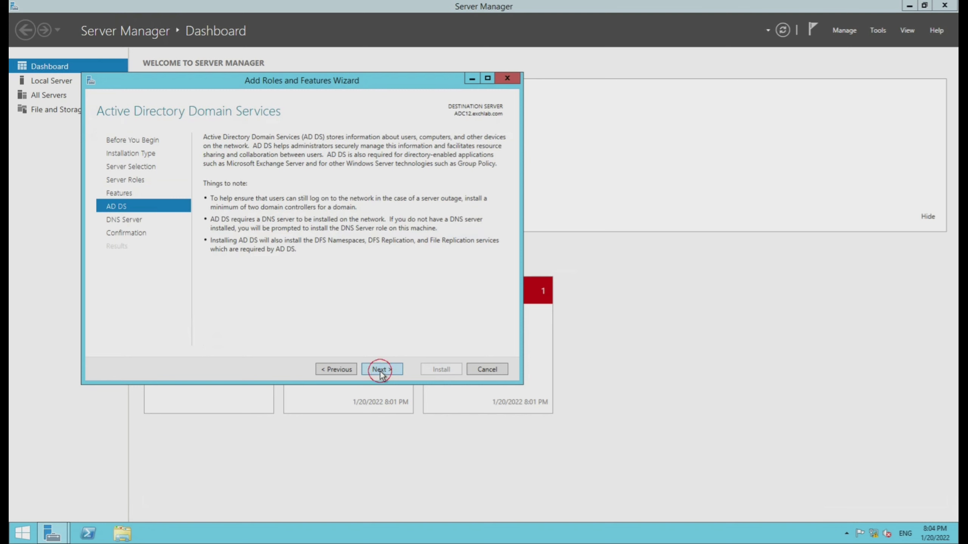
left_click(380, 370)
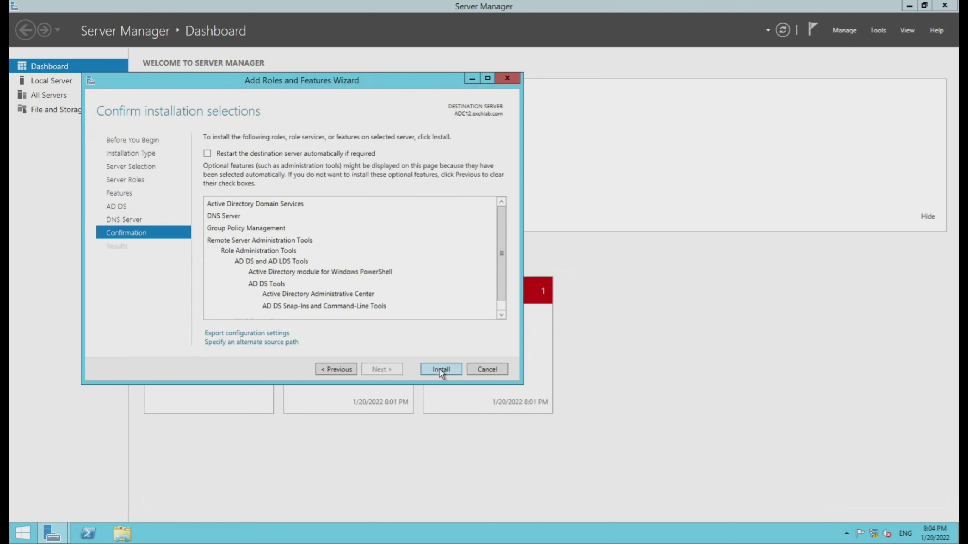
left_click(441, 370)
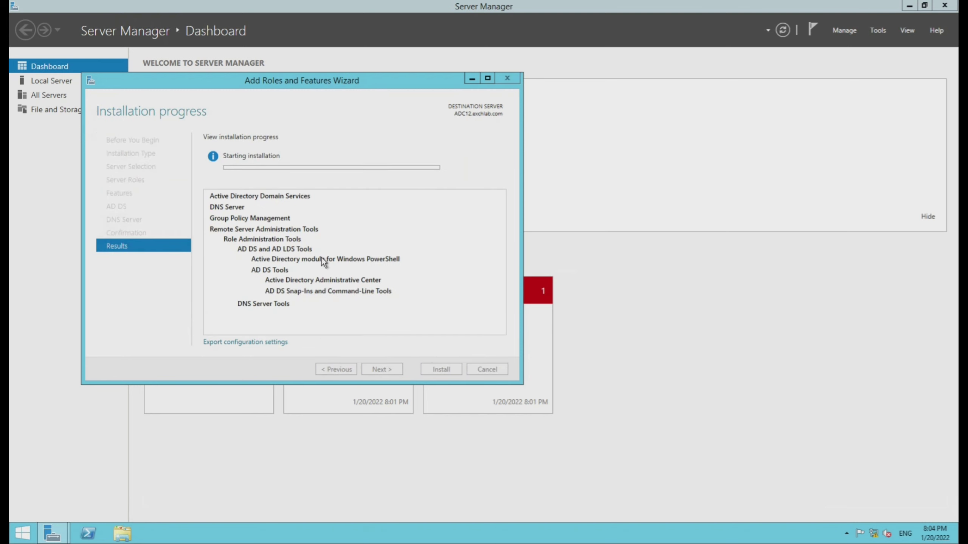
double_click(265, 79)
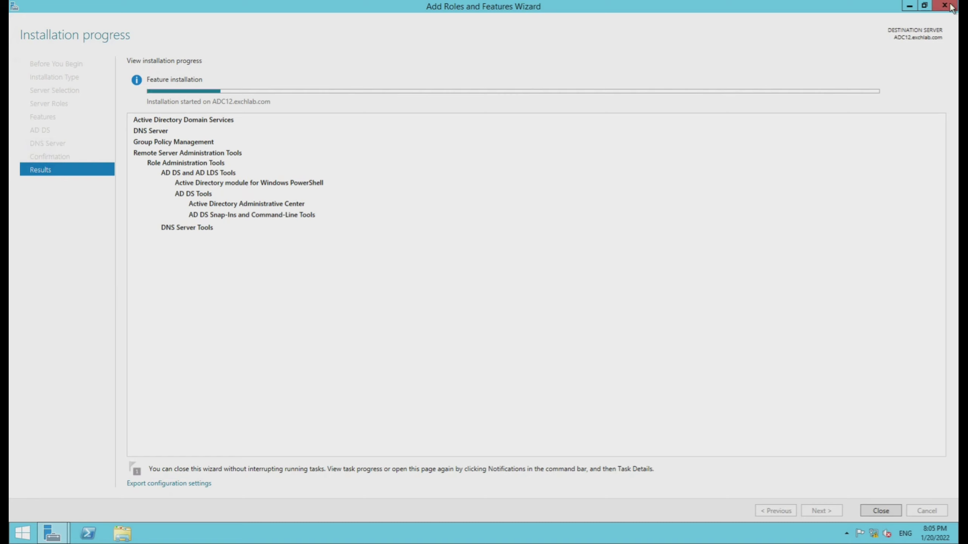
left_click(924, 6)
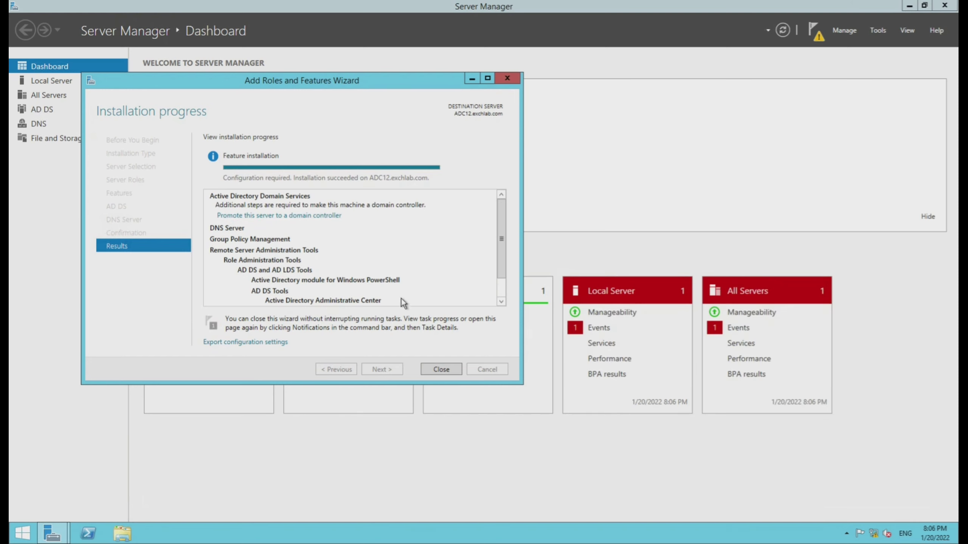
left_click(443, 368)
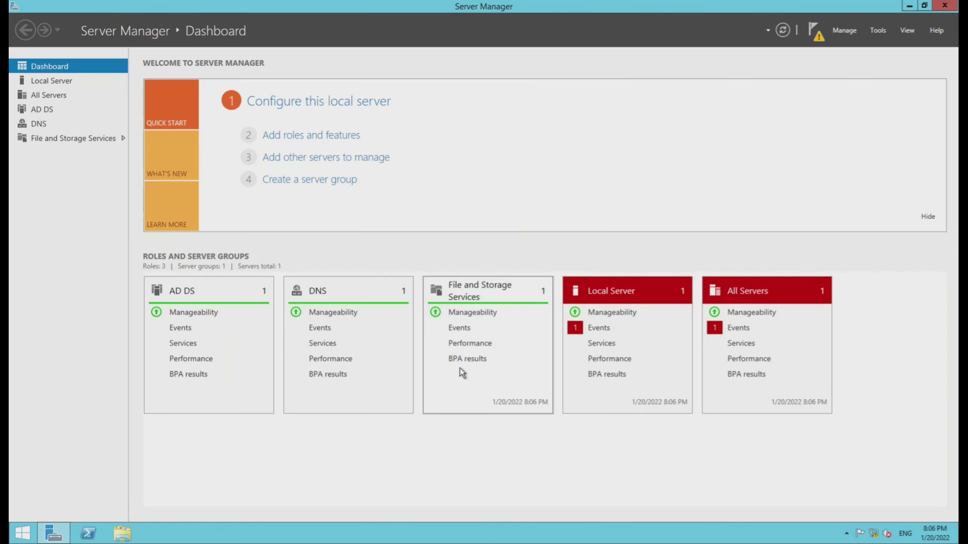
- Start promoting this server to a domain controller, adding it to the existing domain exchlab.com with the current user's credentials
left_click(814, 31)
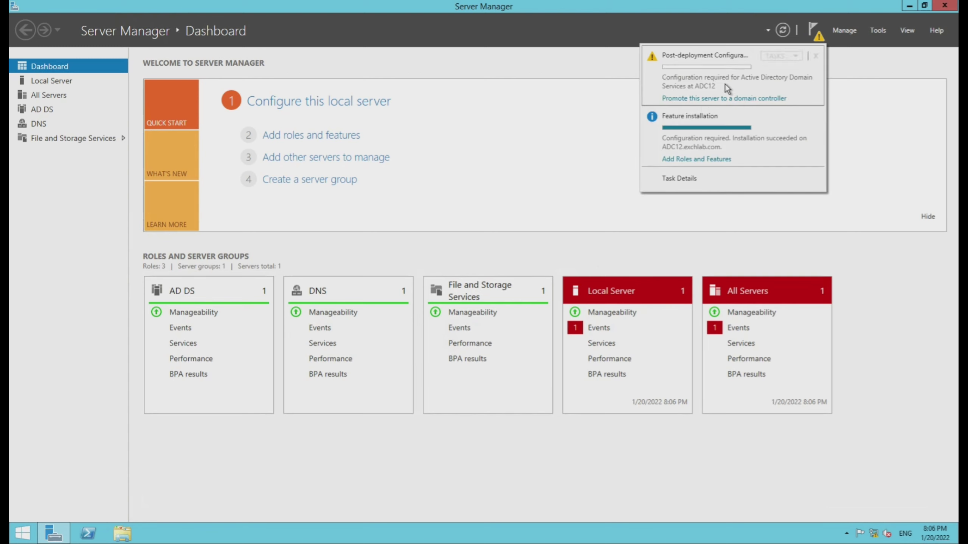
left_click(705, 100)
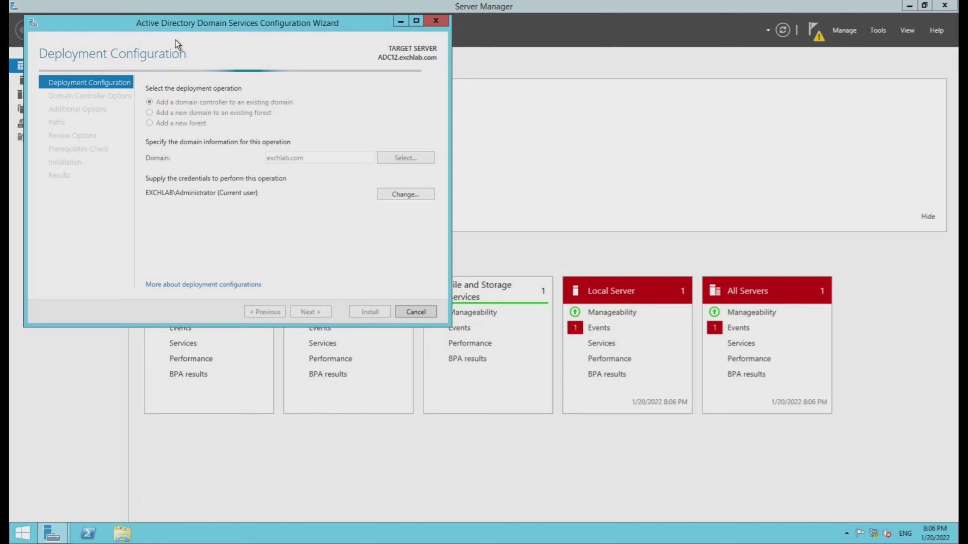
left_click_drag(182, 26, 384, 24)
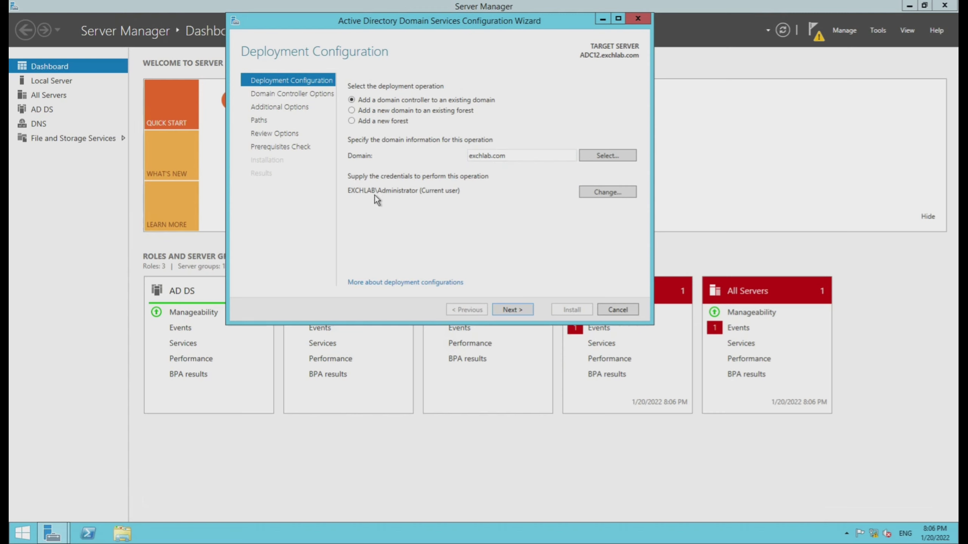
left_click(512, 310)
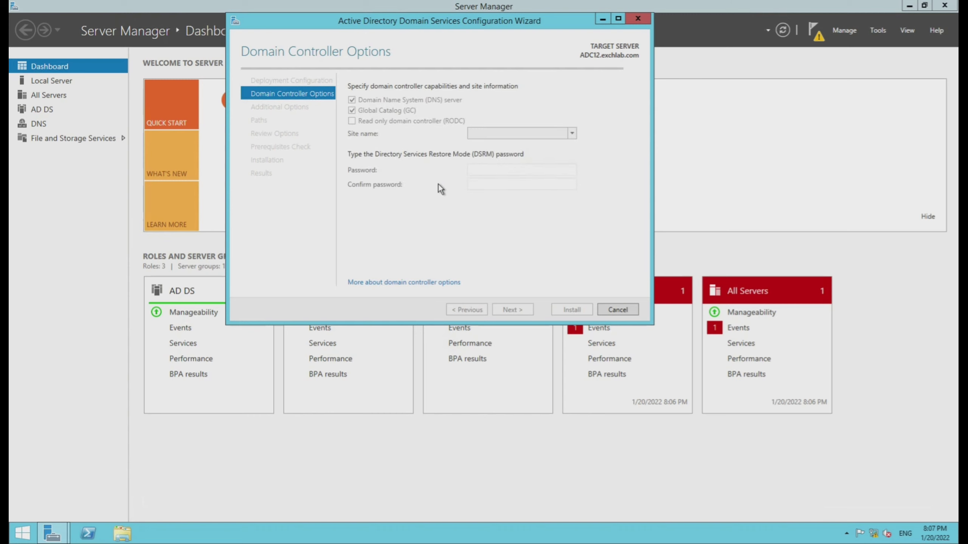
- Enter and confirm the Directory Services Restore Mode password, keeping DNS server, Global Catalog and Default-First-Site-Name
left_click_drag(416, 19, 439, 53)
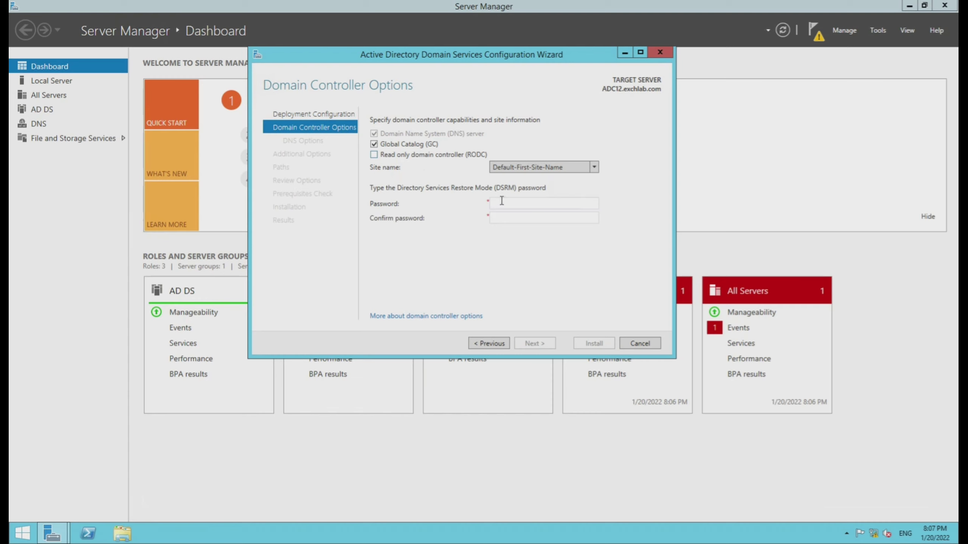
left_click(530, 205)
type("••••••••••")
key("Tab")
type("••••••••••")
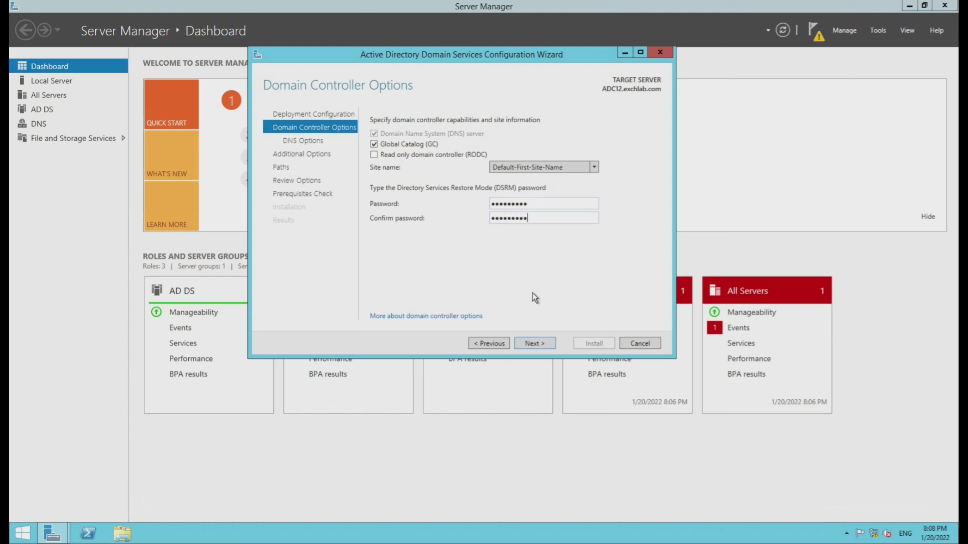
left_click(534, 344)
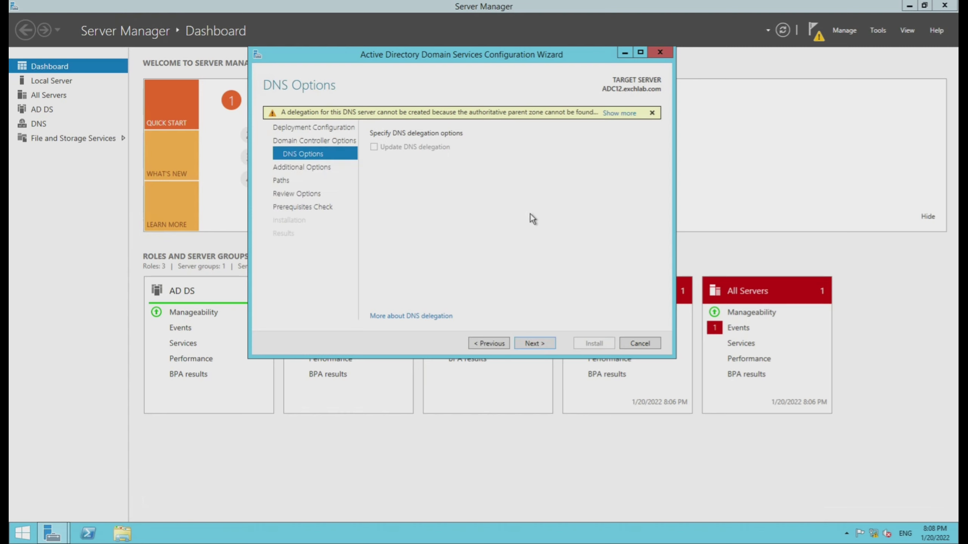
- Keep replication from any domain controller, with the database and log files in C:\Windows\NTDS and SYSVOL in C:\Windows\SYSVOL
left_click(524, 343)
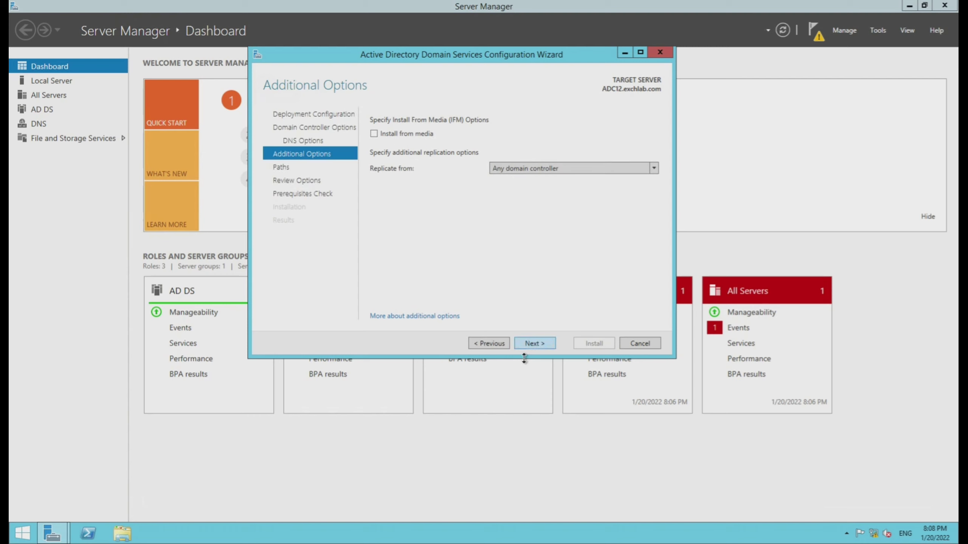
left_click(530, 344)
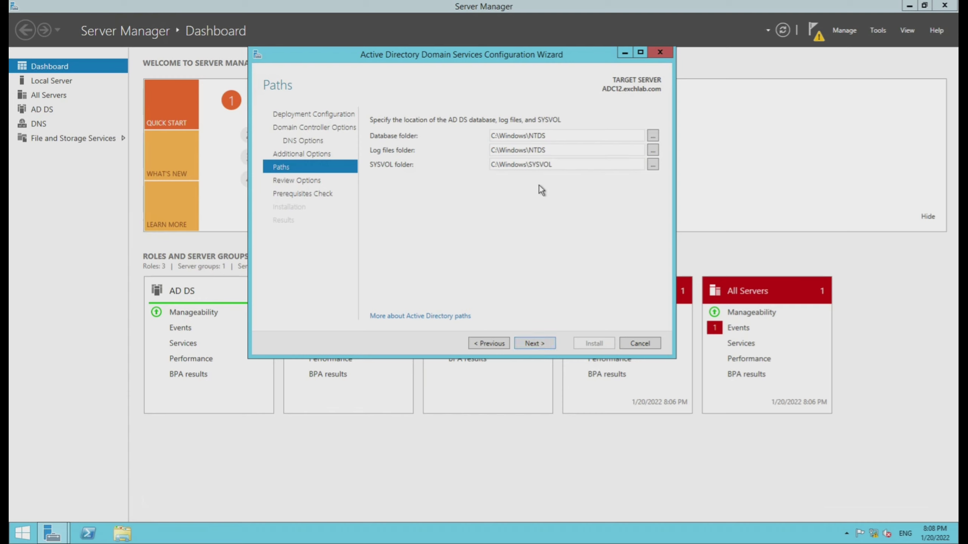
double_click(560, 165)
double_click(556, 150)
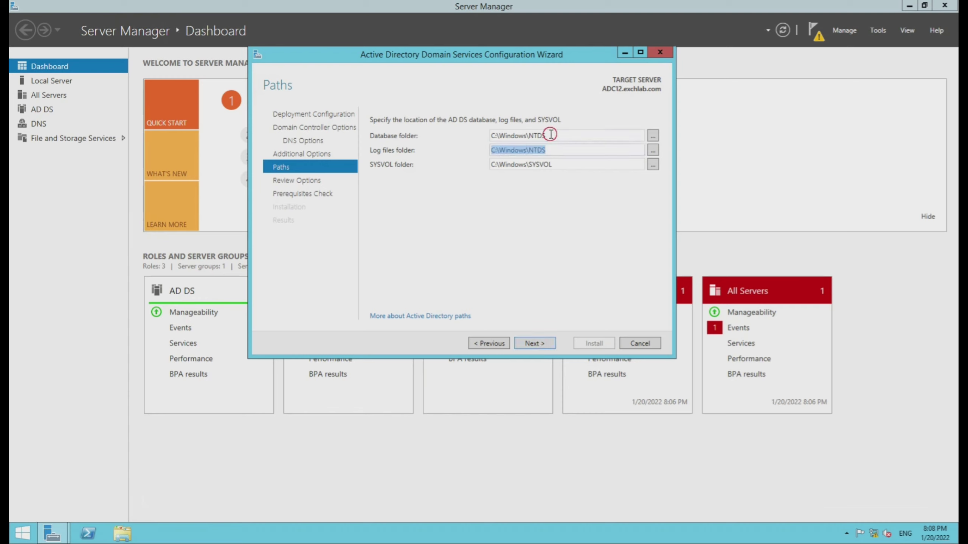
double_click(550, 134)
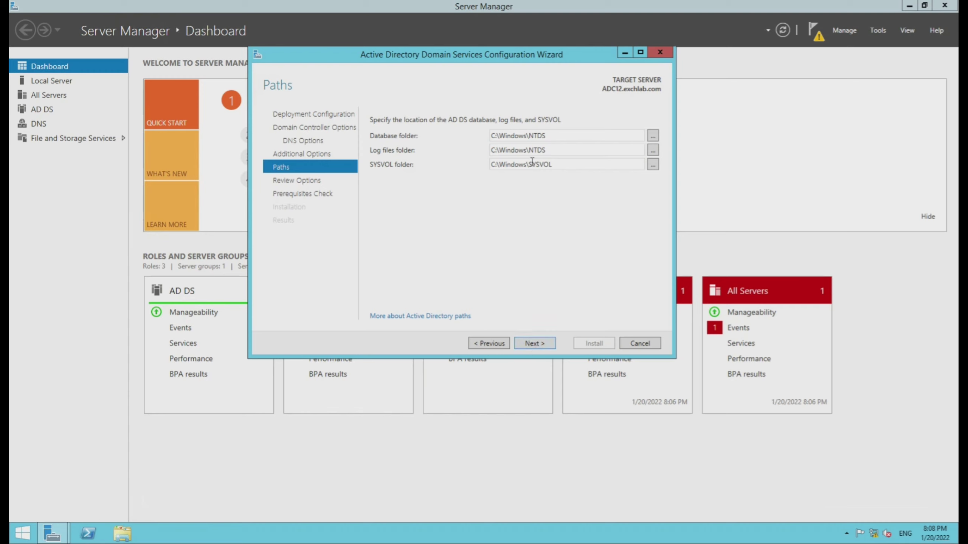
double_click(552, 136)
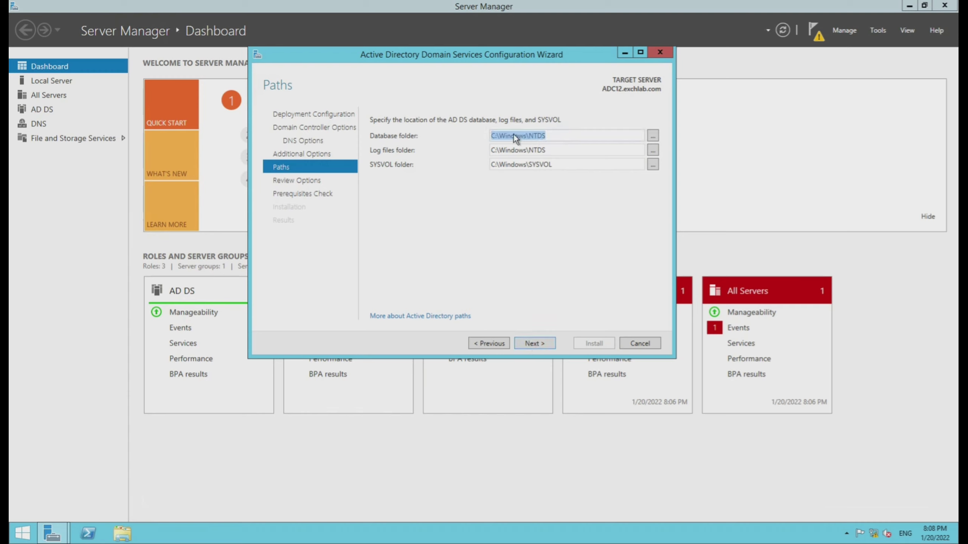
left_click(541, 138)
left_click_drag(529, 136, 547, 136)
double_click(533, 165)
left_click(540, 187)
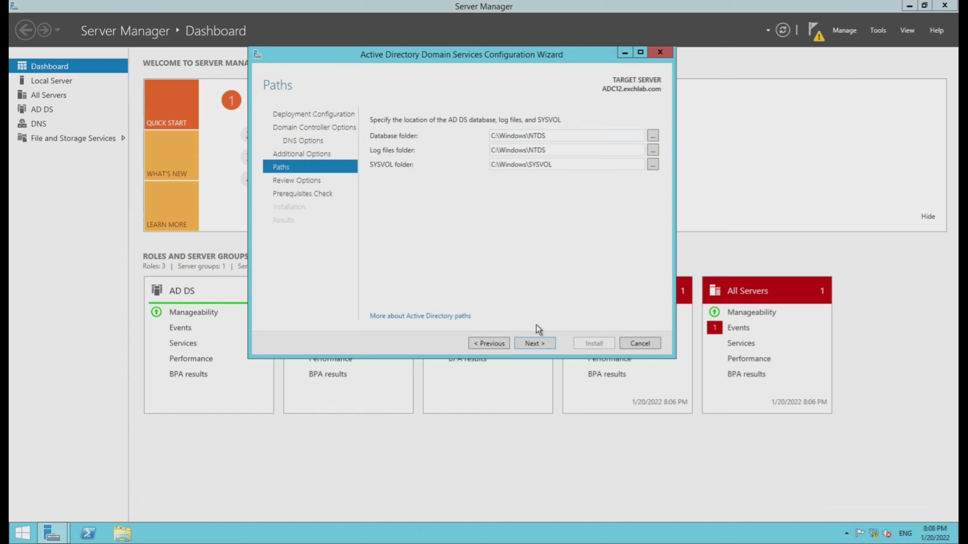
left_click(537, 339)
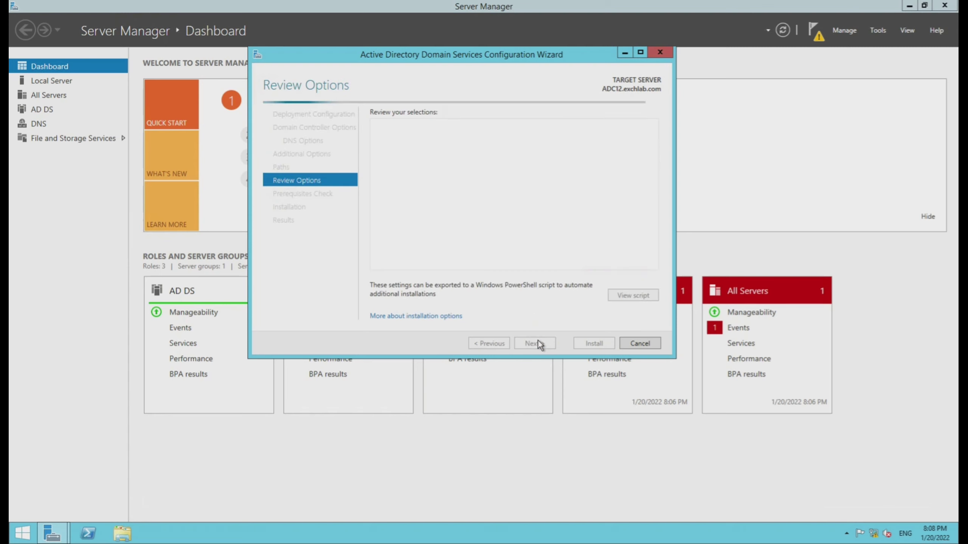
- Accept the reviewed options, run the prerequisites check in the enlarged wizard, and install the domain controller
left_click(537, 342)
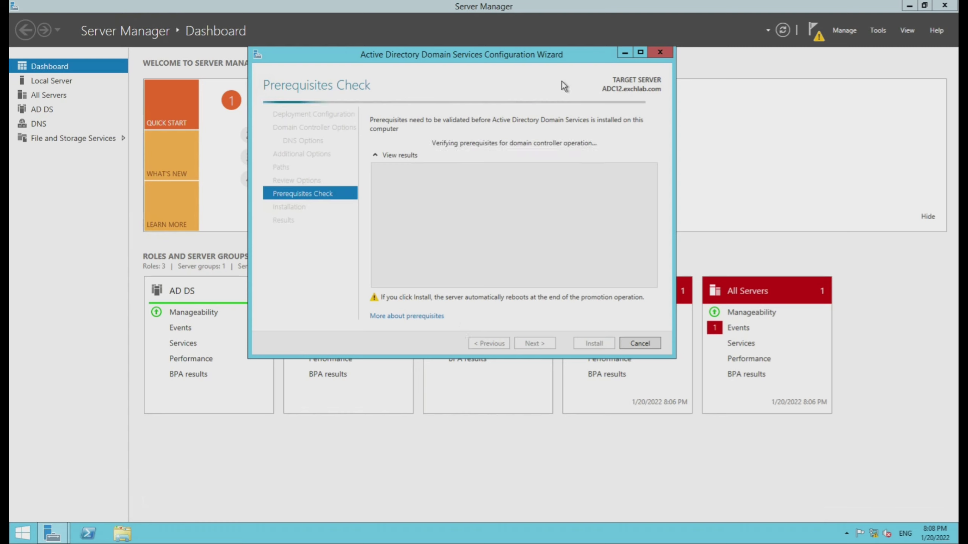
left_click(640, 52)
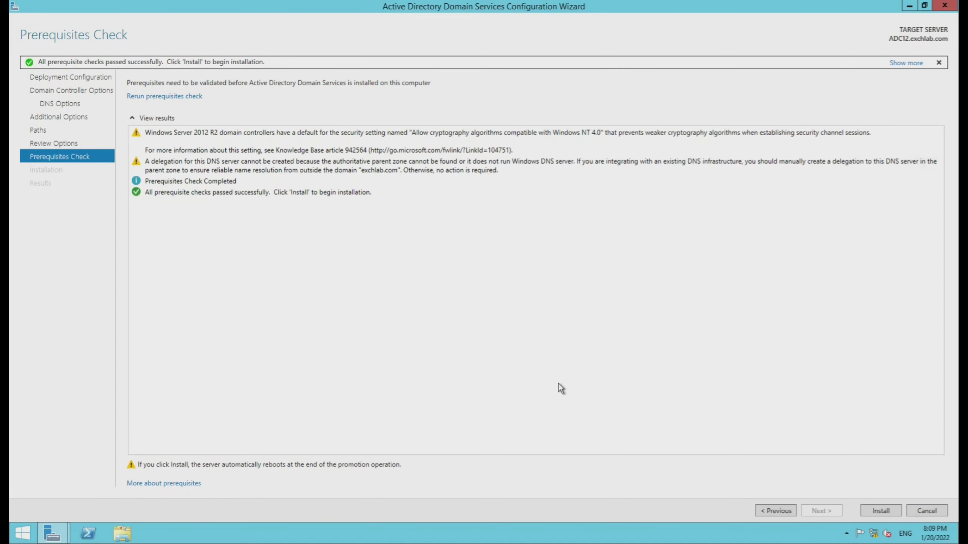
left_click(164, 193)
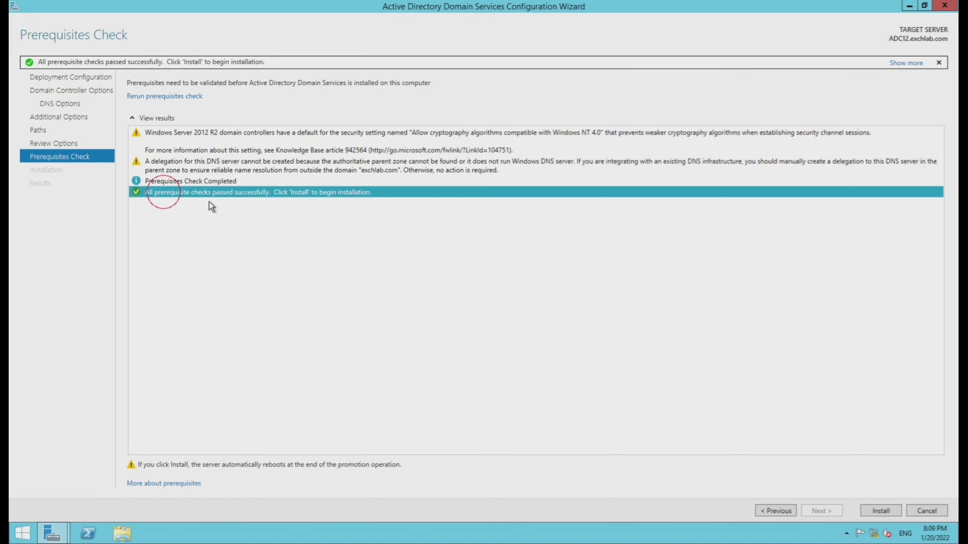
left_click(879, 509)
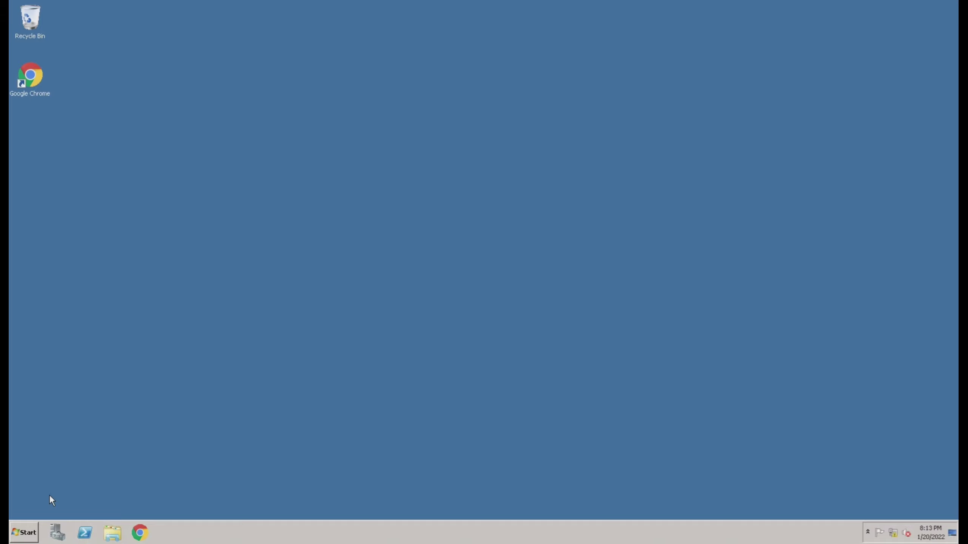
- On the other server, open Active Directory Sites and Services
left_click(22, 532)
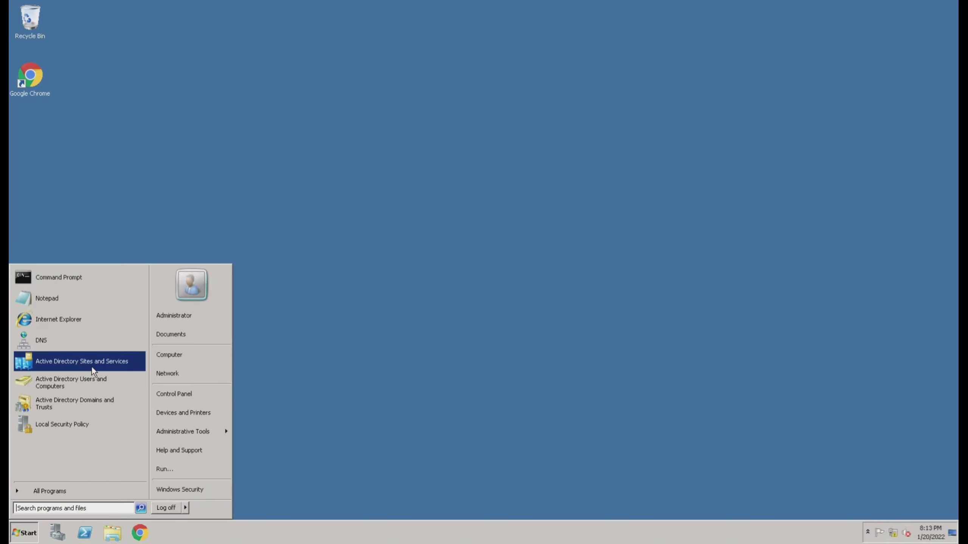
left_click(91, 367)
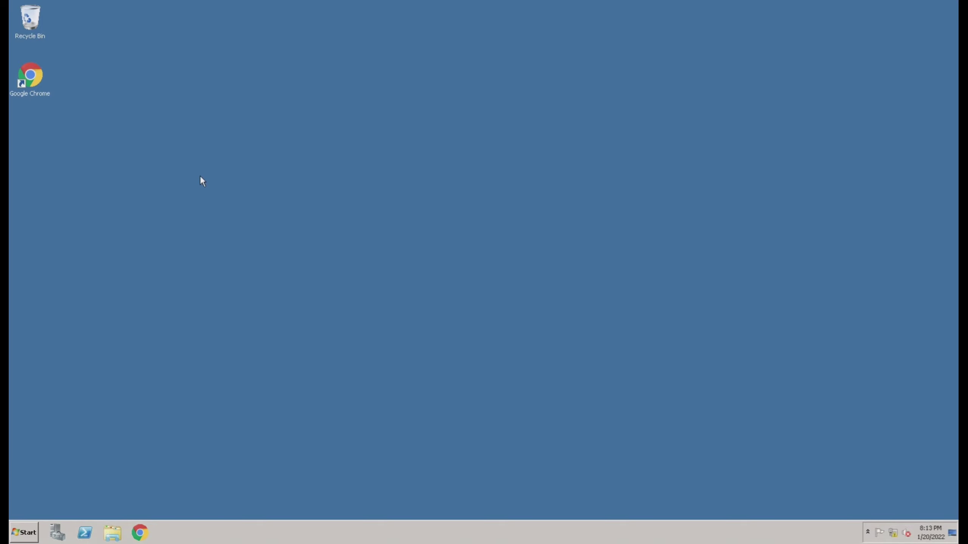